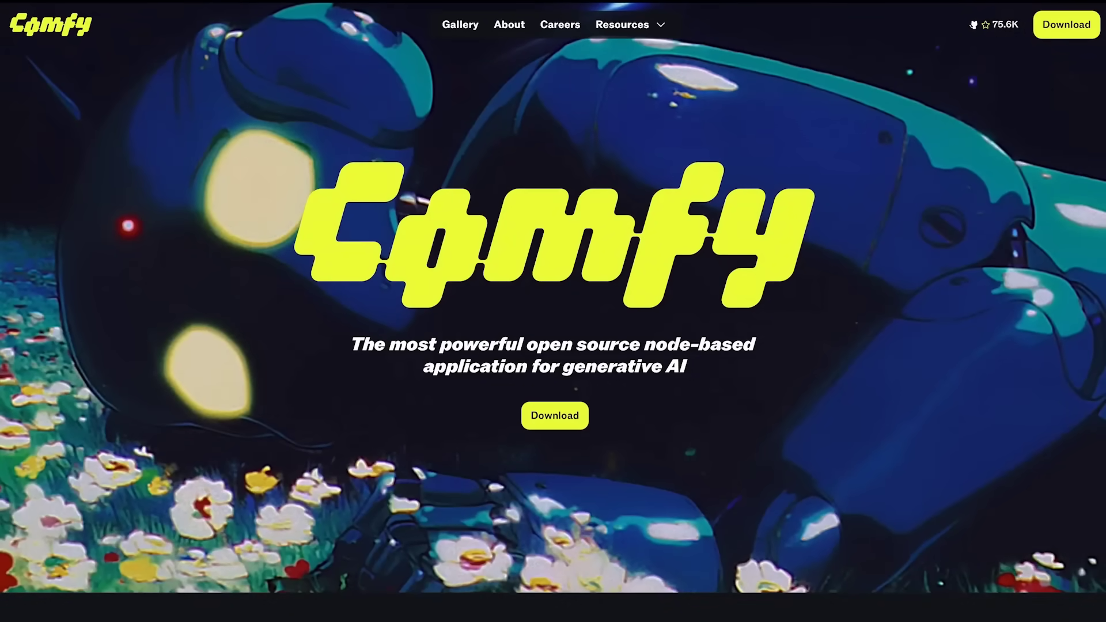
# Scroll down the Comfy homepage past the showcase to the community gallery of images and videos.
pyautogui.scroll(-15, 553, 311)
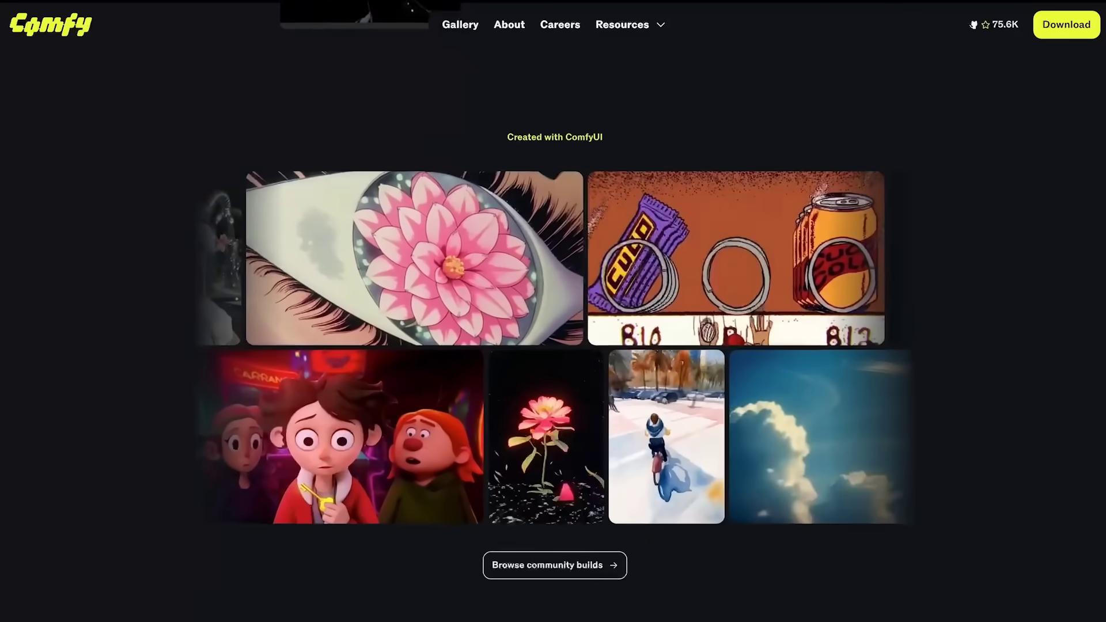
pyautogui.scroll(-2, 553, 346)
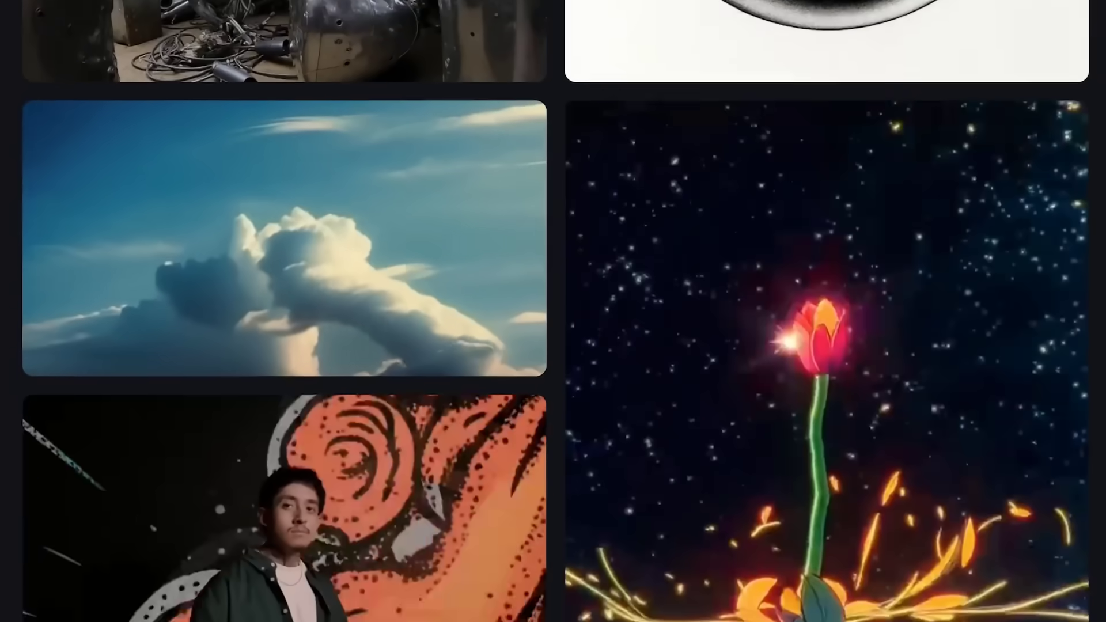
pyautogui.scroll(-10, 553, 312)
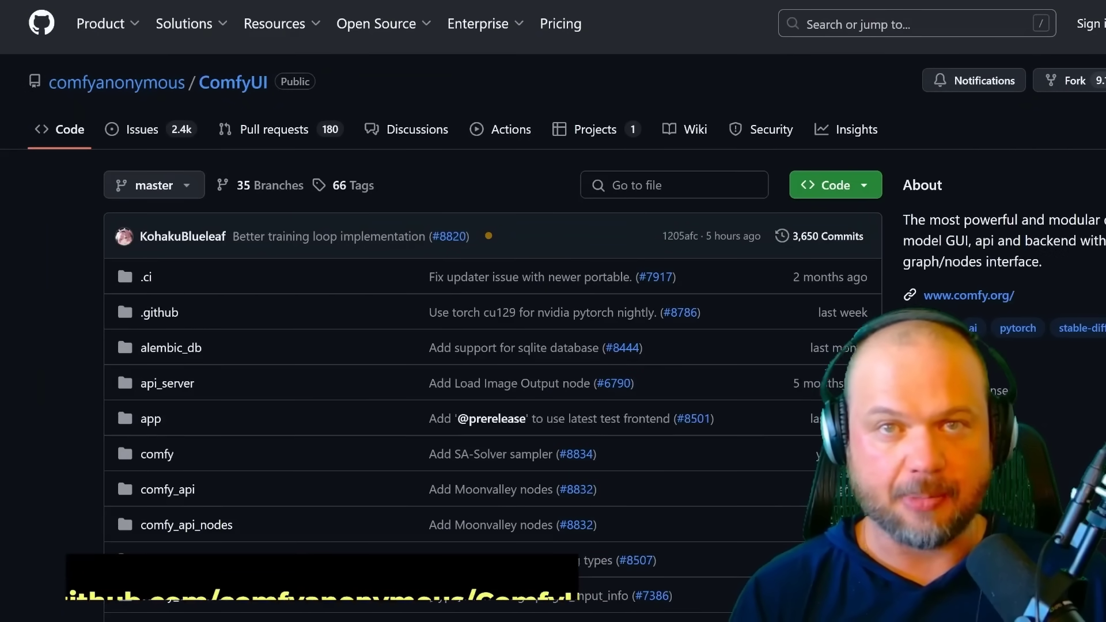
# Download the ComfyUI Windows desktop installer from the README's Get Started section and begin its setup.
pyautogui.scroll(-10, 493, 311)
pyautogui.scroll(-20, 492, 311)
pyautogui.scroll(17, 493, 312)
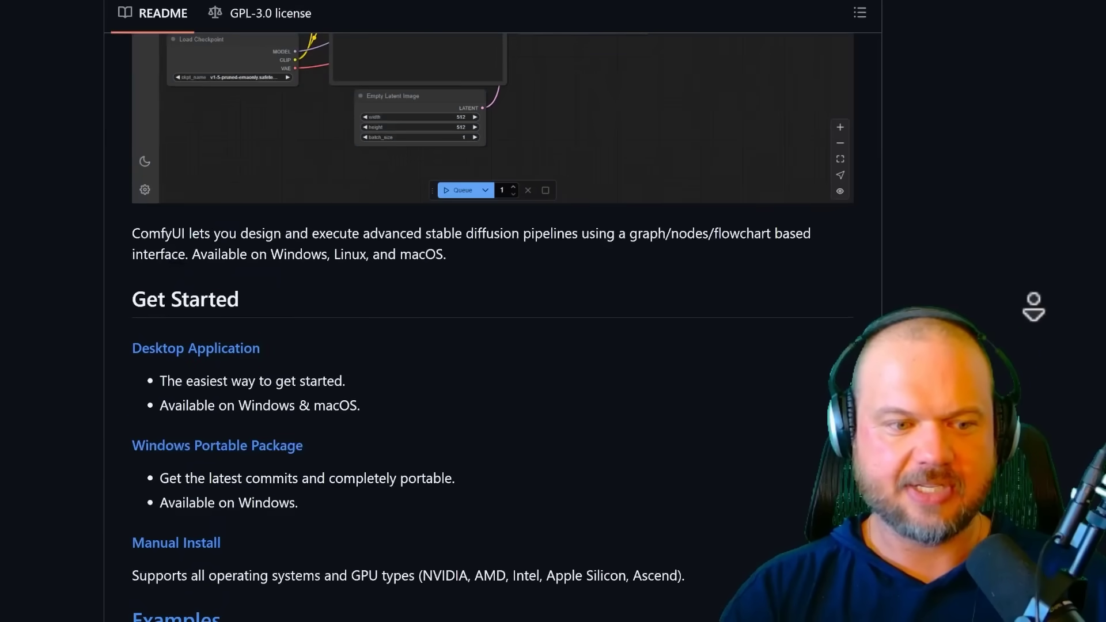
pyautogui.scroll(-3, 259, 161)
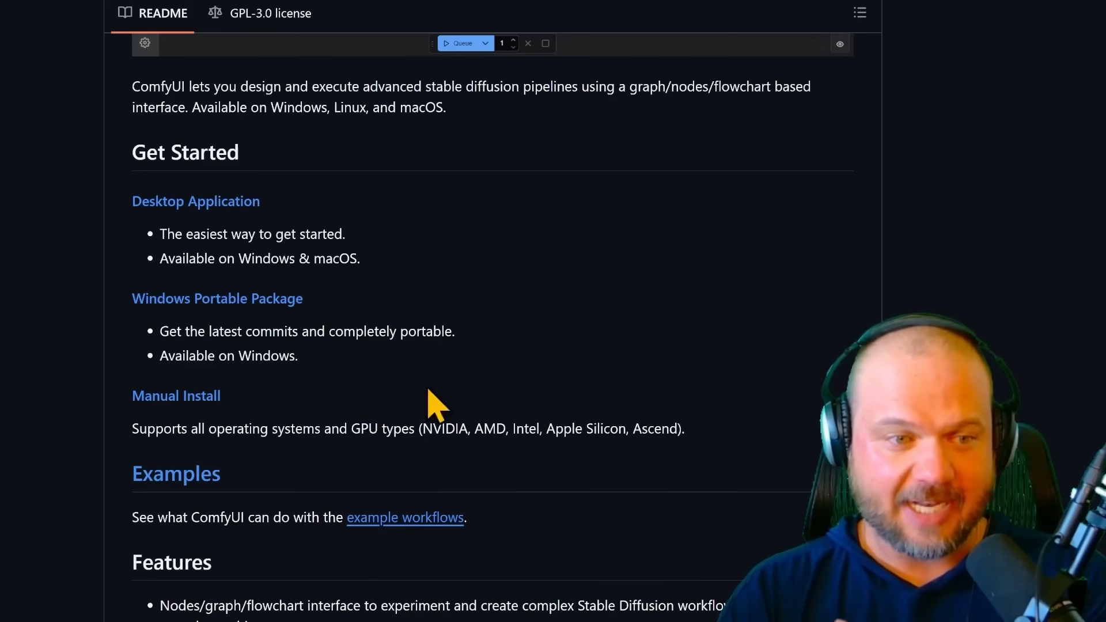
pyautogui.click(196, 203)
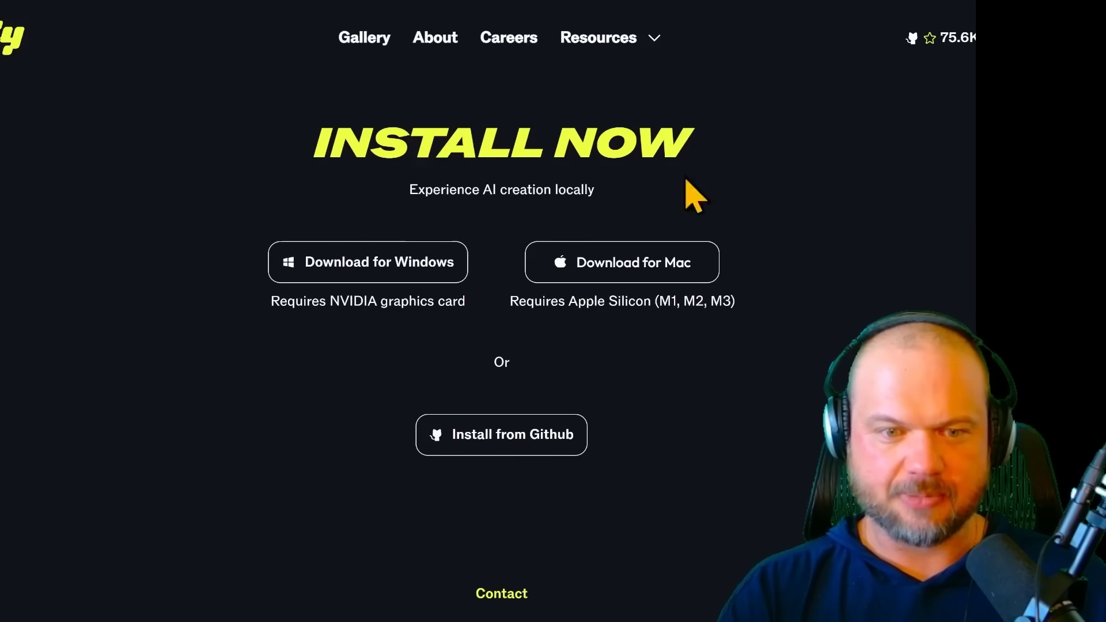
pyautogui.click(383, 277)
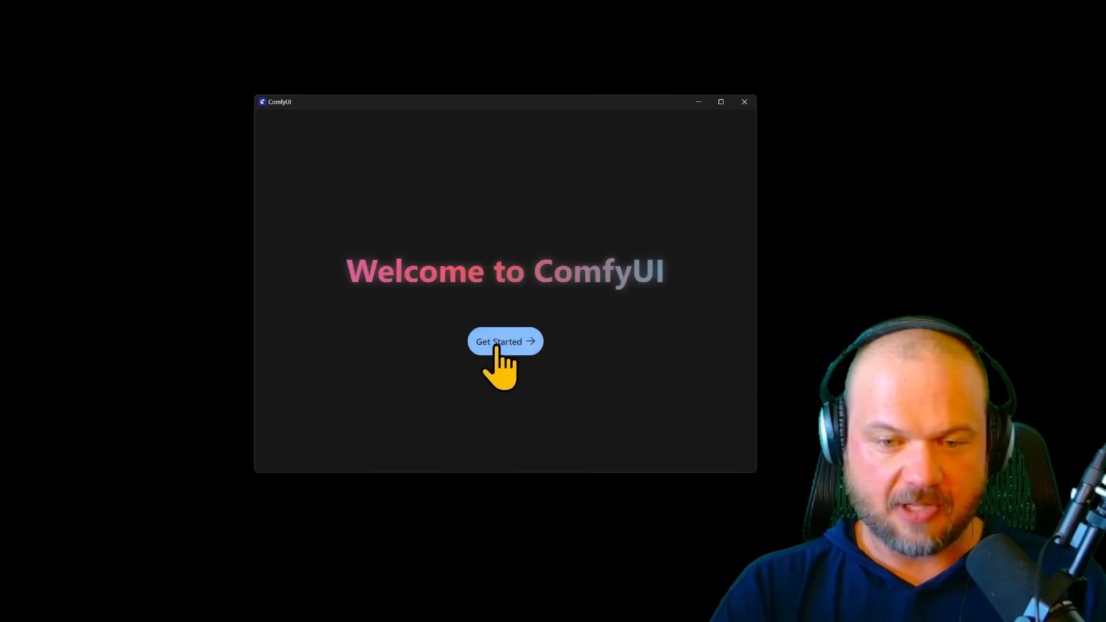
pyautogui.click(505, 343)
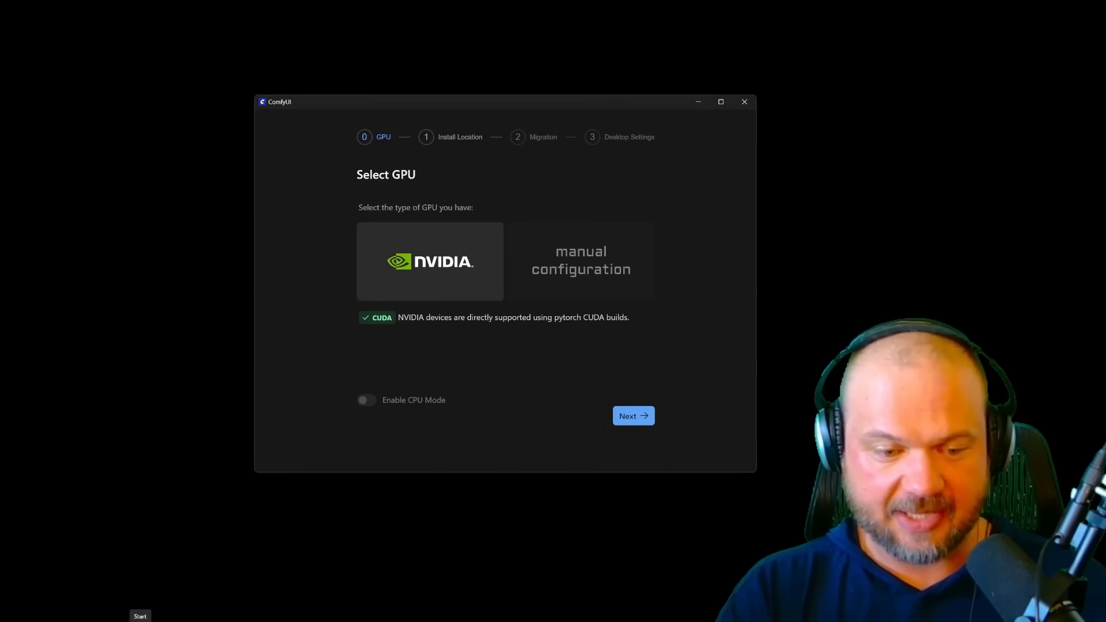
# Check the display in dxdiag: an NVIDIA GeForce RTX 4090 with 24142 MB VRAM.
pyautogui.press('super')
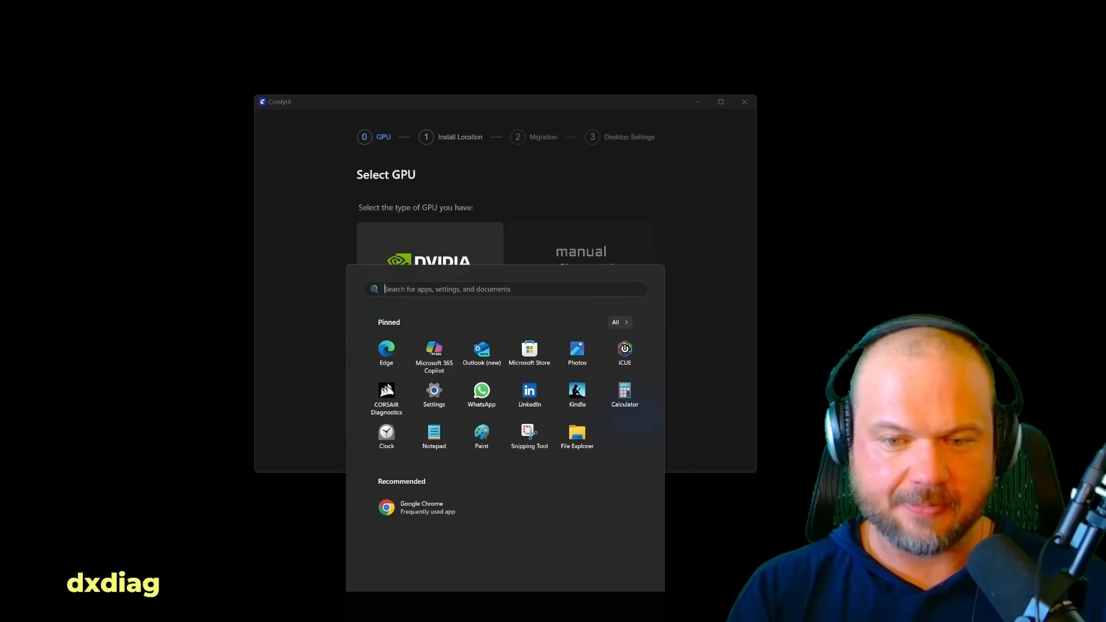
pyautogui.write('dxdiag')
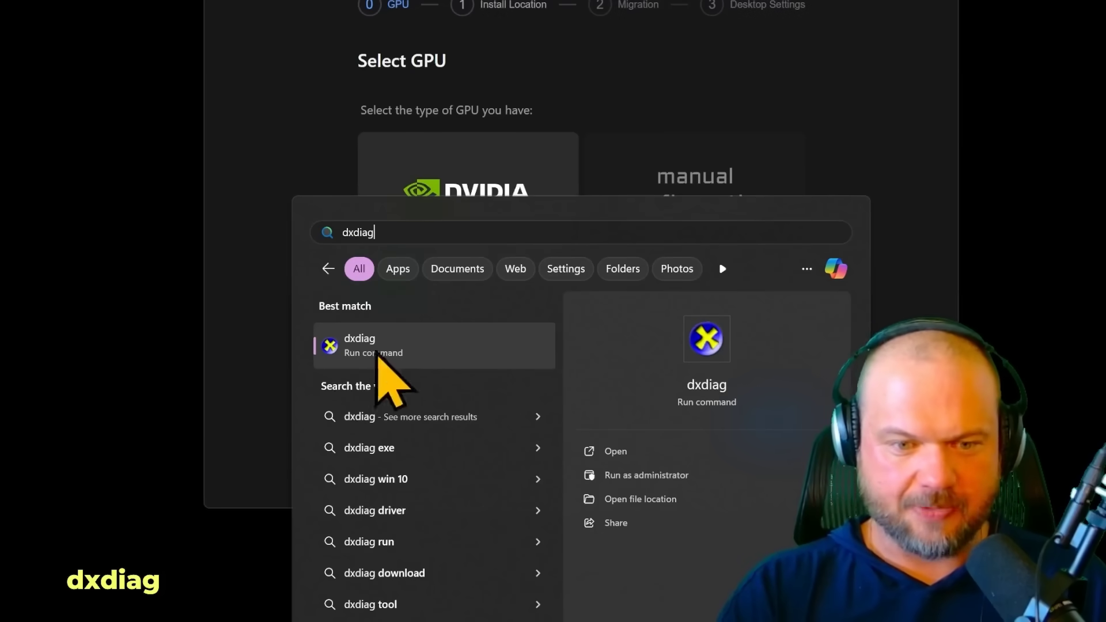
pyautogui.click(376, 345)
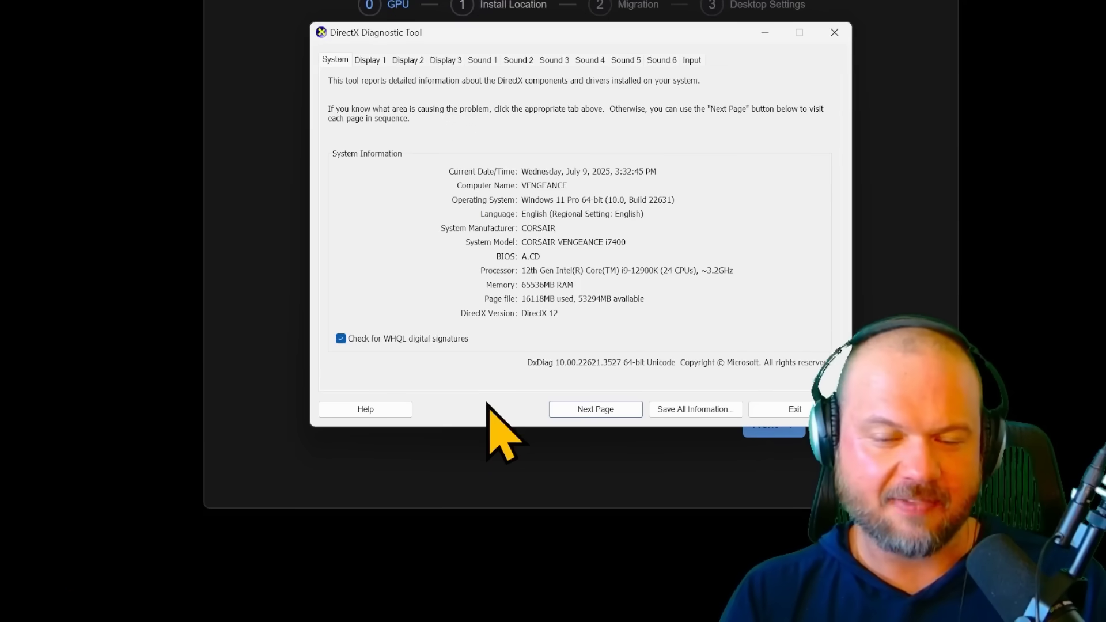
pyautogui.press('Return')
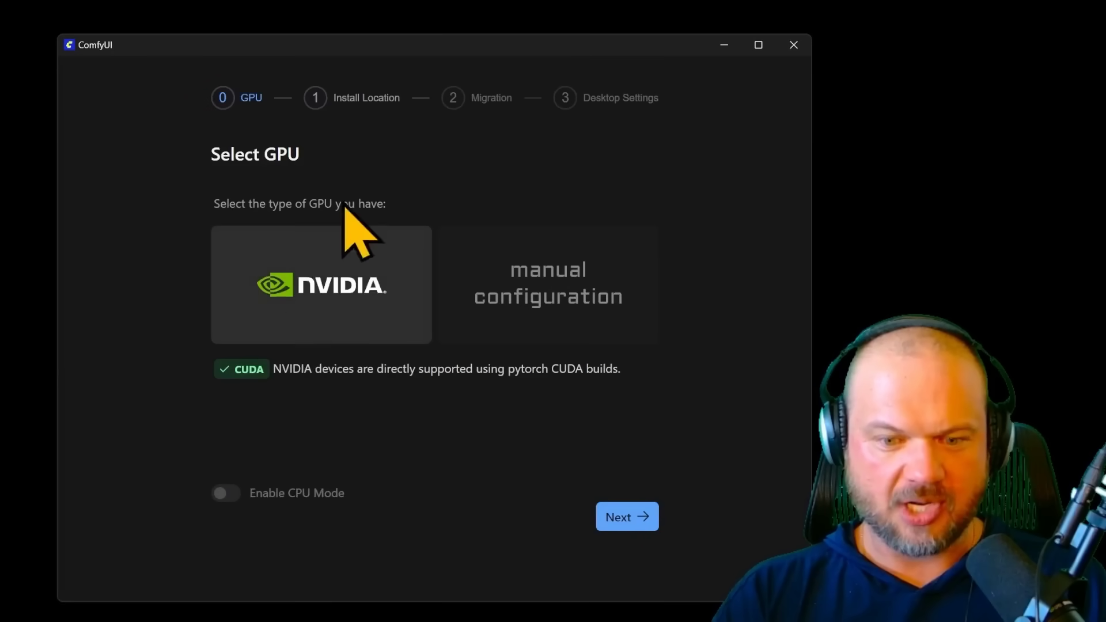
# Keep the NVIDIA GPU and the default install location, and skip migration to finish ComfyUI setup.
pyautogui.click(624, 520)
pyautogui.click(622, 420)
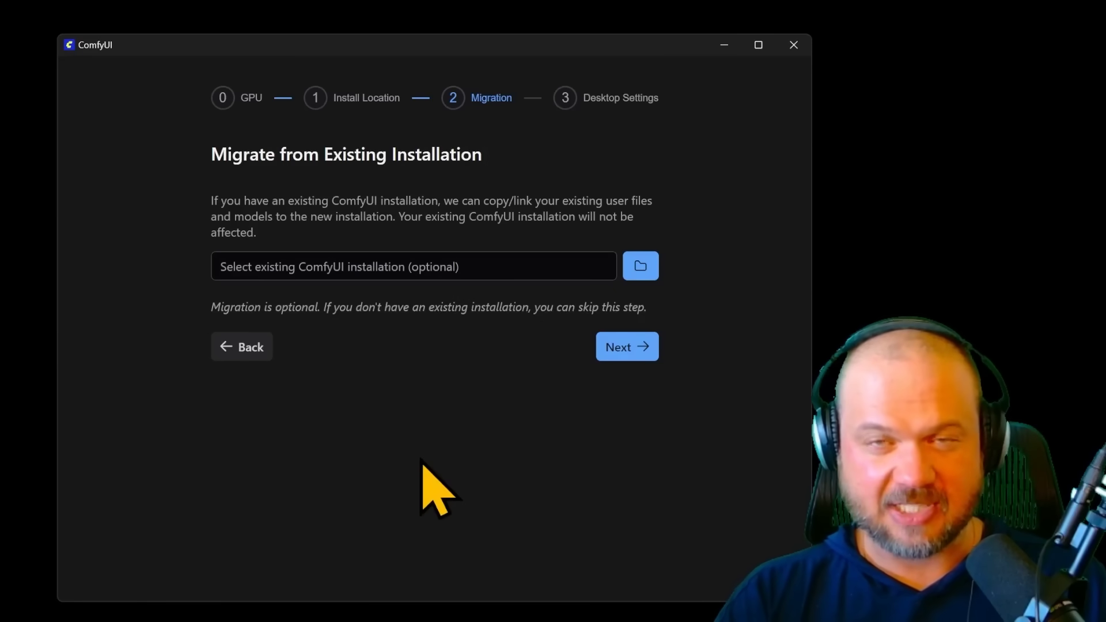
pyautogui.click(625, 348)
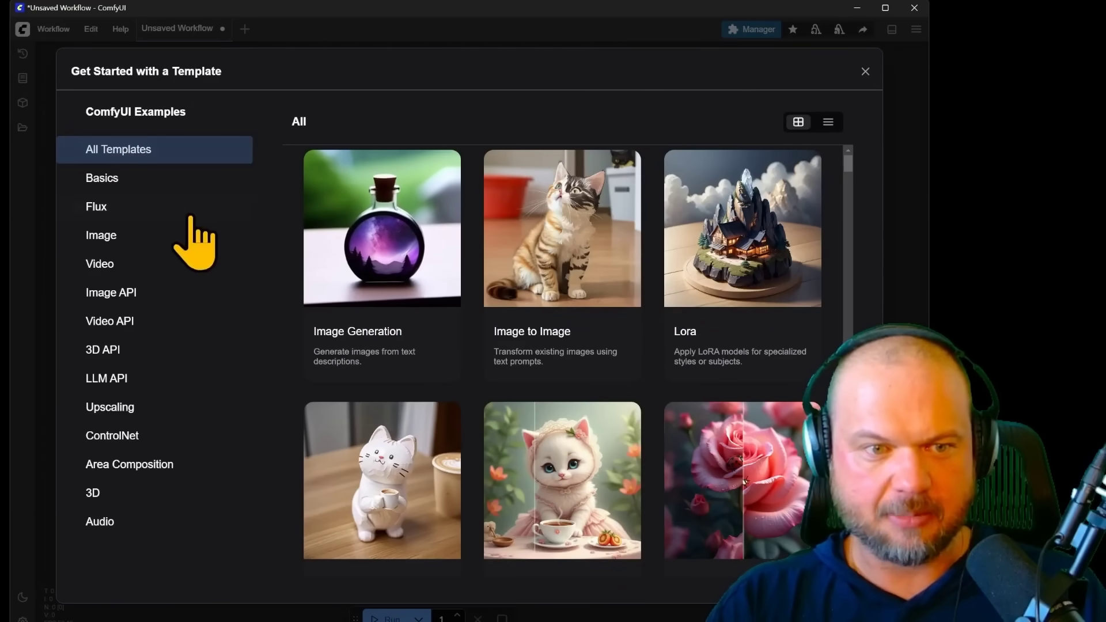
# Browse the template categories (LLM API, upscaling, 3D, audio, video and image API), then load Flux Dev from Flux.
pyautogui.click(149, 209)
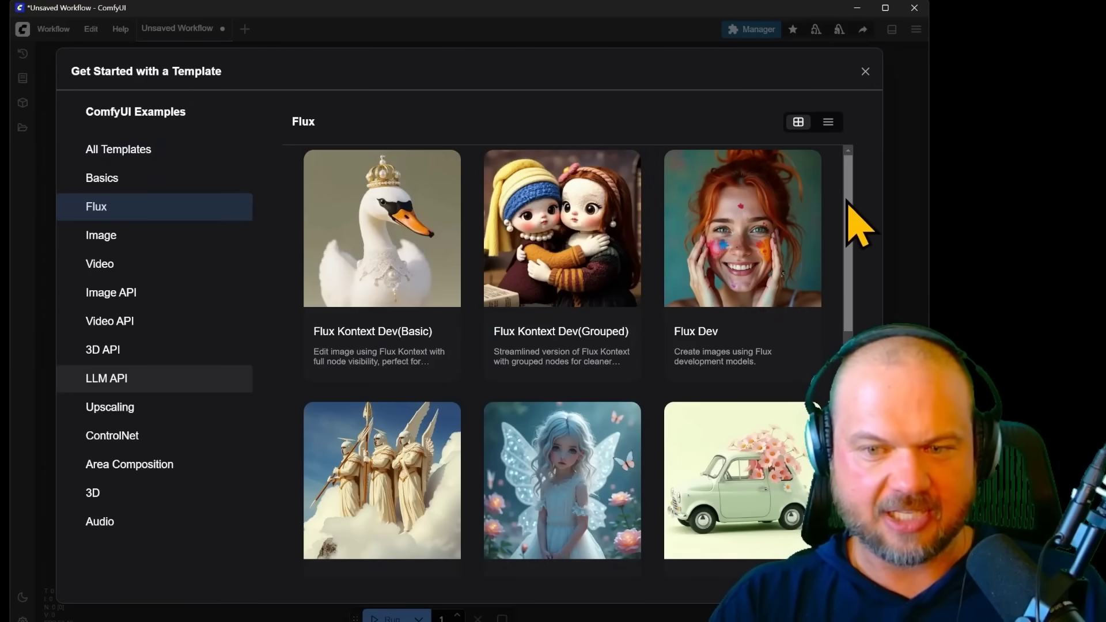
pyautogui.scroll(-1, 857, 288)
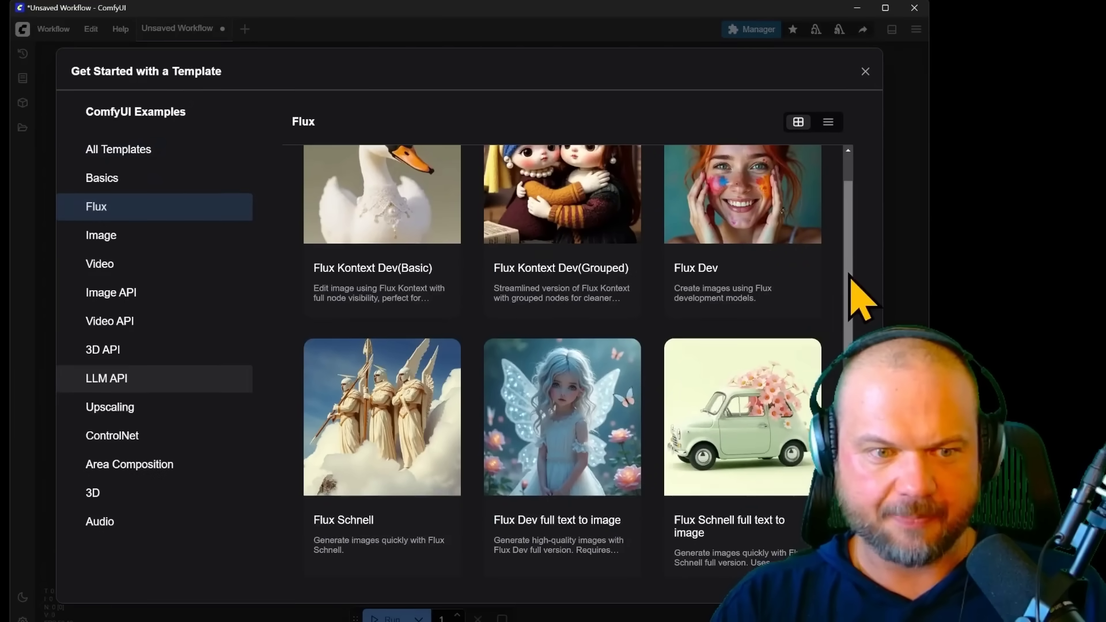
pyautogui.click(107, 378)
pyautogui.click(118, 415)
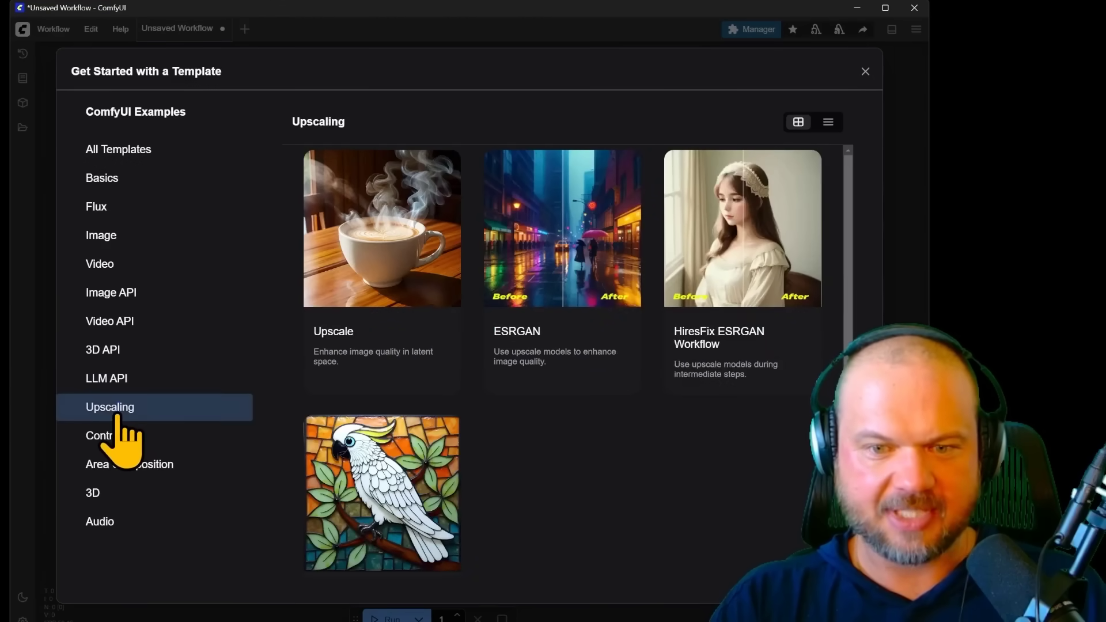
pyautogui.click(115, 493)
pyautogui.click(126, 523)
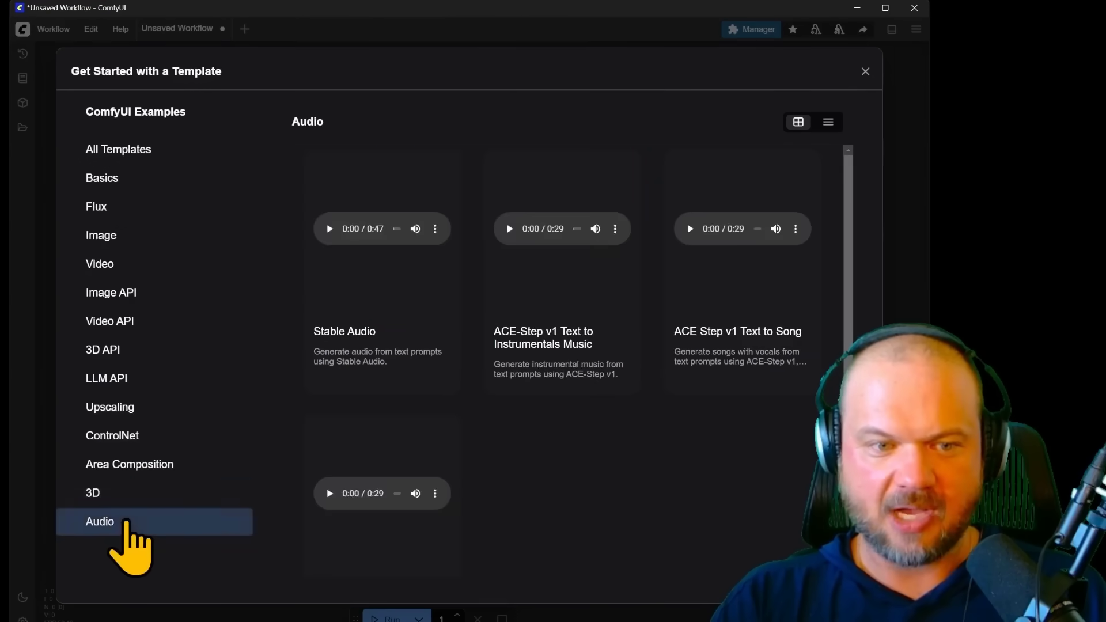
pyautogui.click(126, 321)
pyautogui.click(132, 294)
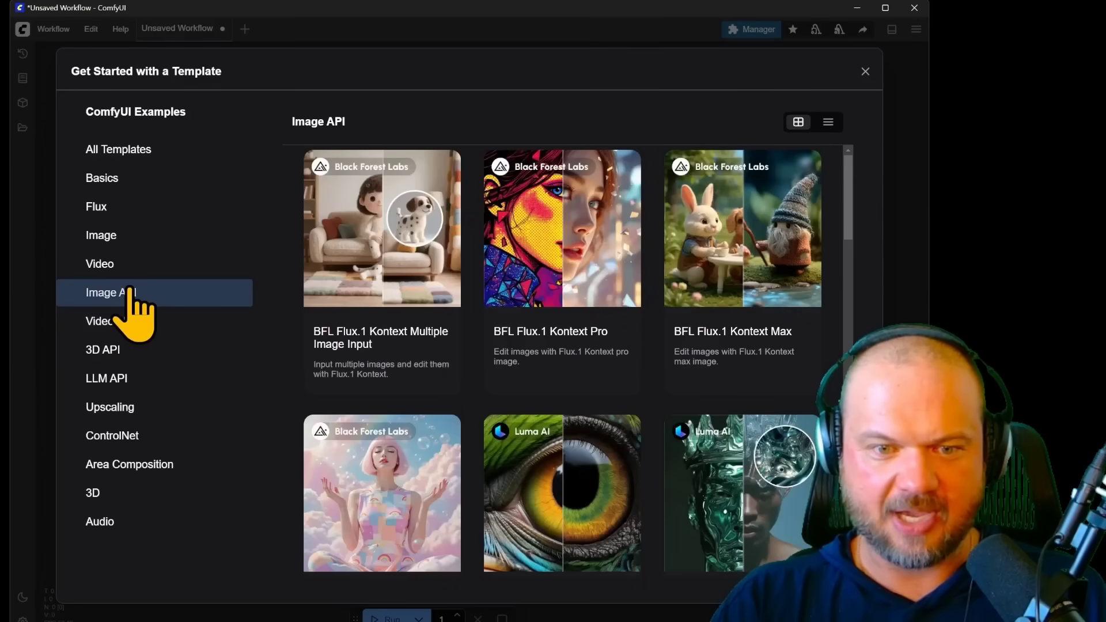
pyautogui.click(97, 206)
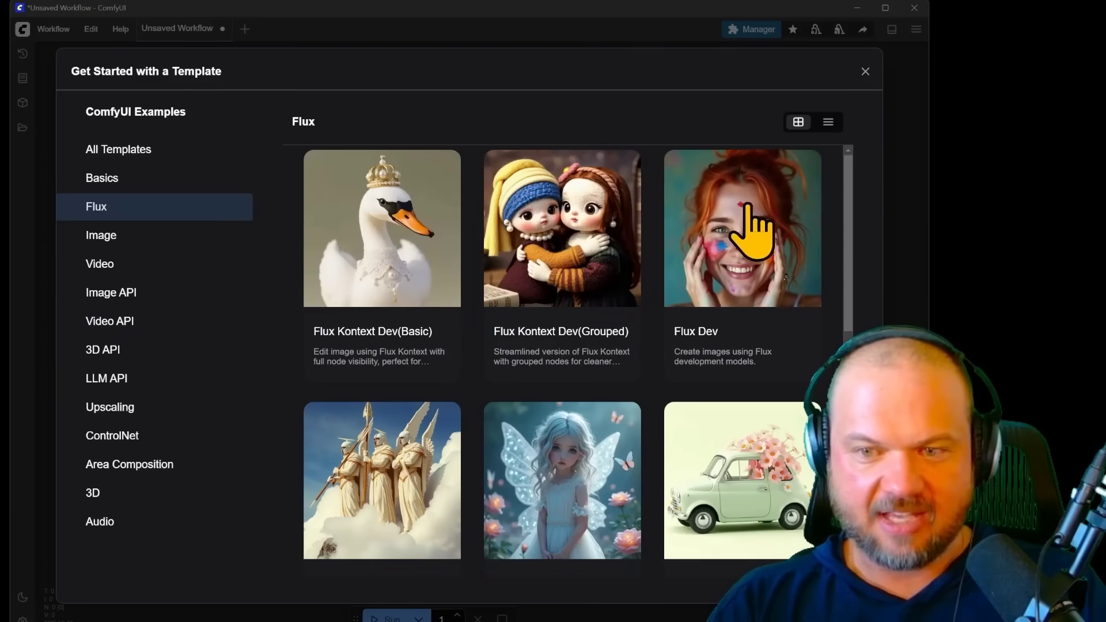
pyautogui.click(743, 247)
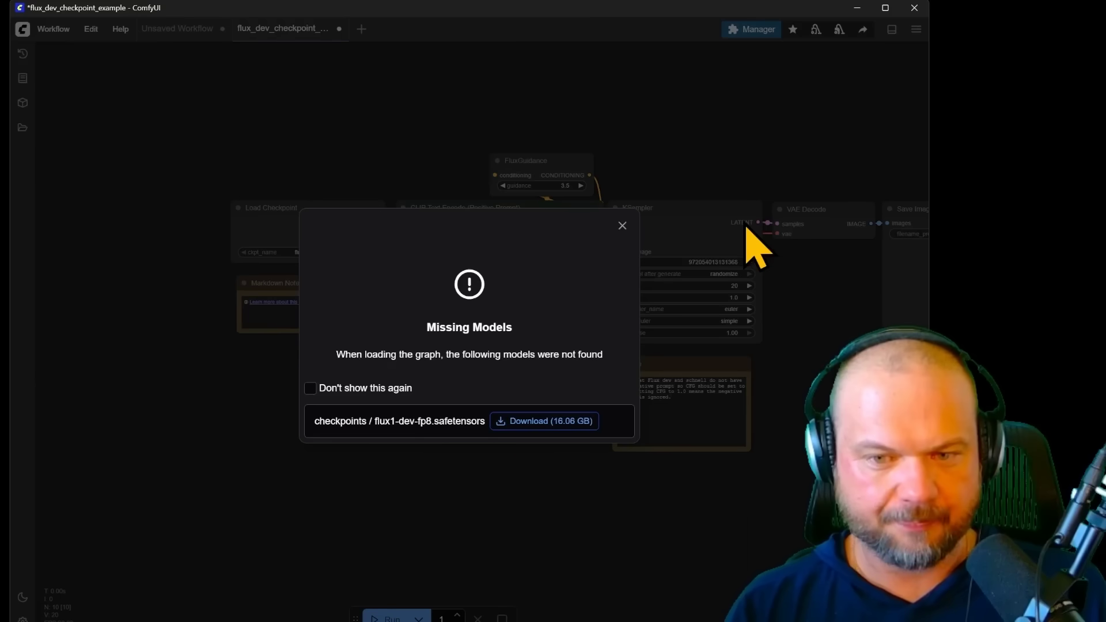
# Download the 16.06 GB flux1-dev-fp8.safetensors checkpoint and dismiss the Missing Models notice.
pyautogui.click(539, 424)
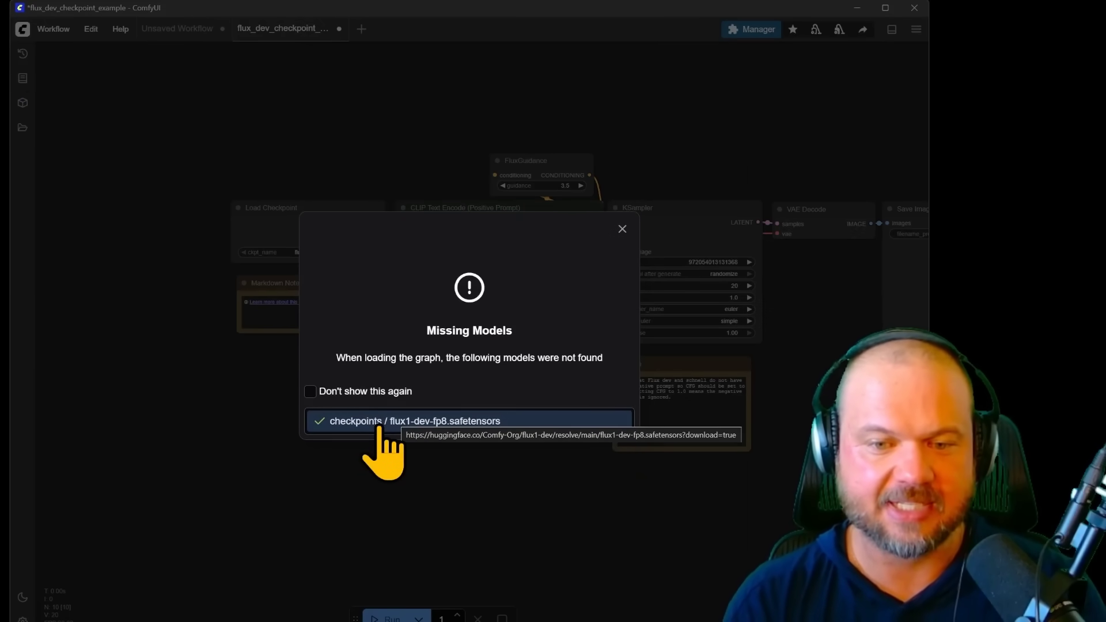
pyautogui.press('Escape')
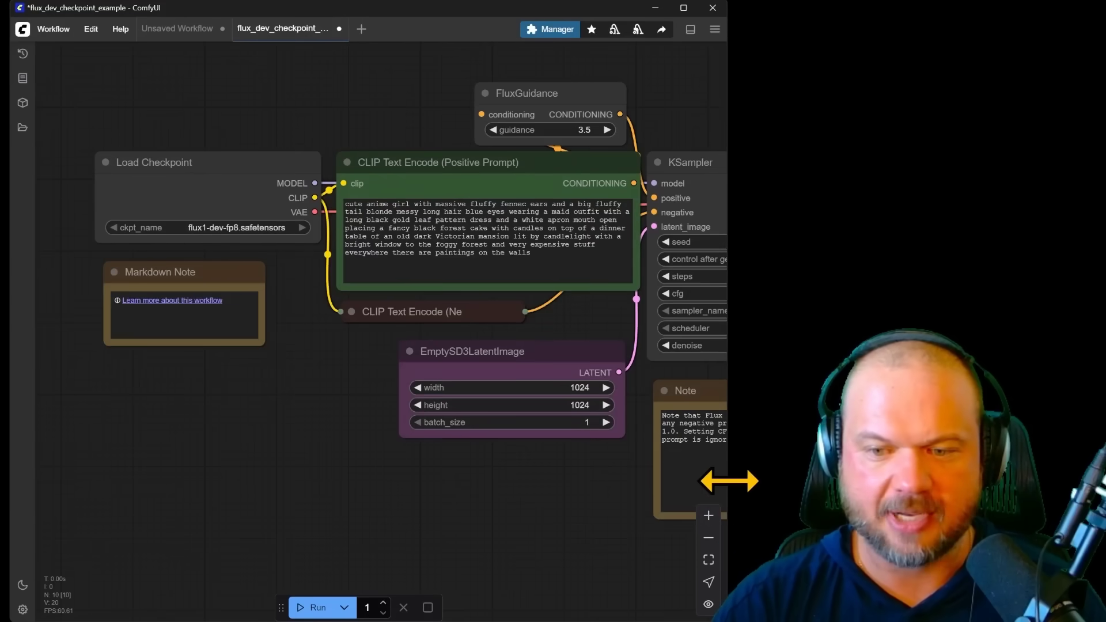
# Widen the ComfyUI window and pan the canvas to frame the Flux Dev workflow.
pyautogui.moveTo(729, 482); pyautogui.dragTo(1033, 483)
pyautogui.scroll(5, 371, 457)
pyautogui.scroll(-10, 316, 416)
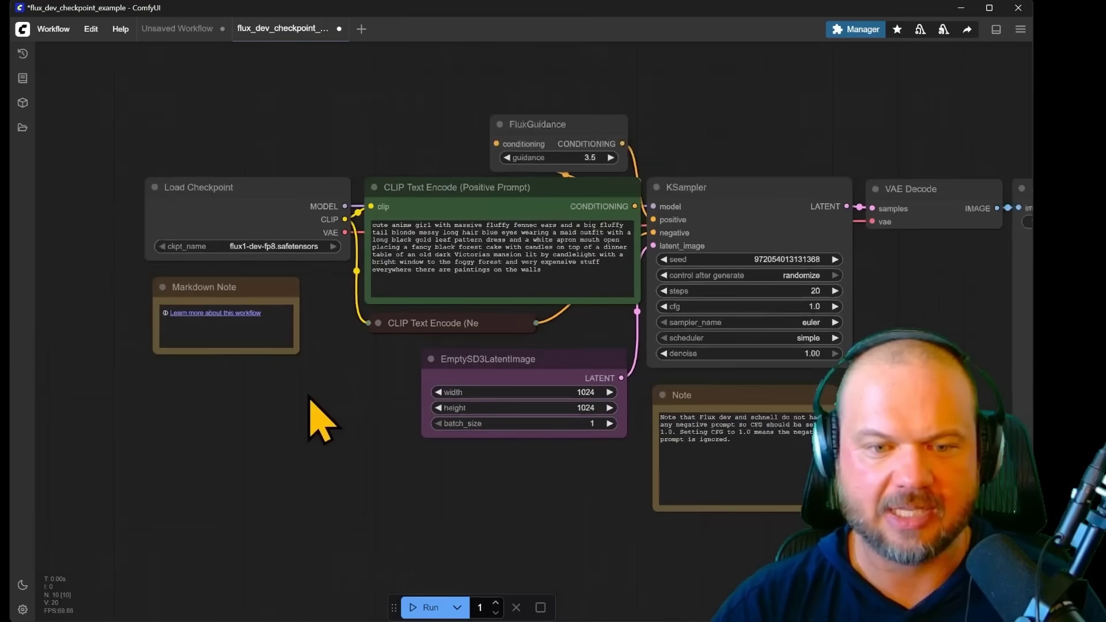
pyautogui.moveTo(317, 415); pyautogui.dragTo(489, 432)
pyautogui.scroll(5, 496, 346)
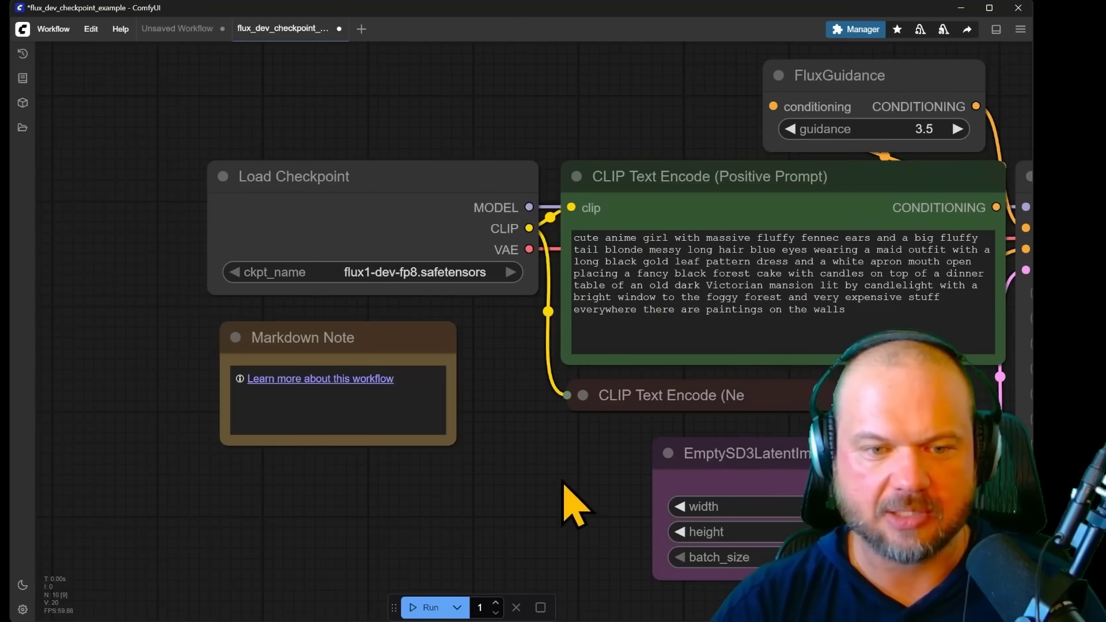
pyautogui.moveTo(560, 481); pyautogui.dragTo(279, 483)
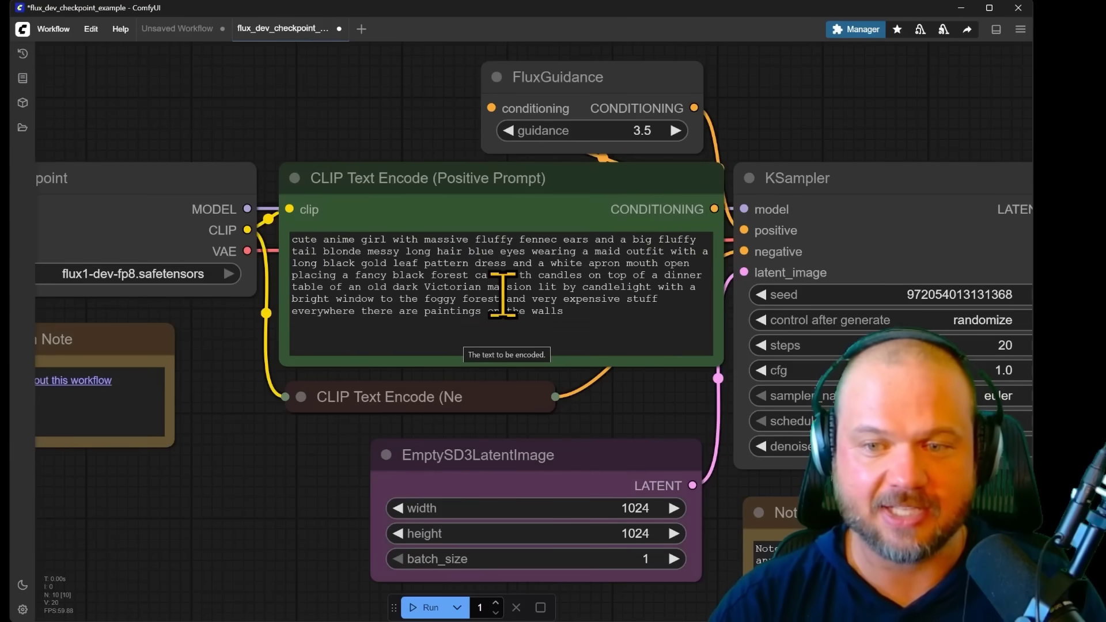
# Move the positive prompt and KSampler nodes higher up on the canvas.
pyautogui.moveTo(523, 181)
pyautogui.mouseDown()
pyautogui.moveTo(235, 118)
pyautogui.moveTo(185, 94)
pyautogui.moveTo(193, 35)
pyautogui.moveTo(217, 79)
pyautogui.moveTo(346, 156)
pyautogui.moveTo(427, 180)
pyautogui.moveTo(522, 187)
pyautogui.mouseUp()
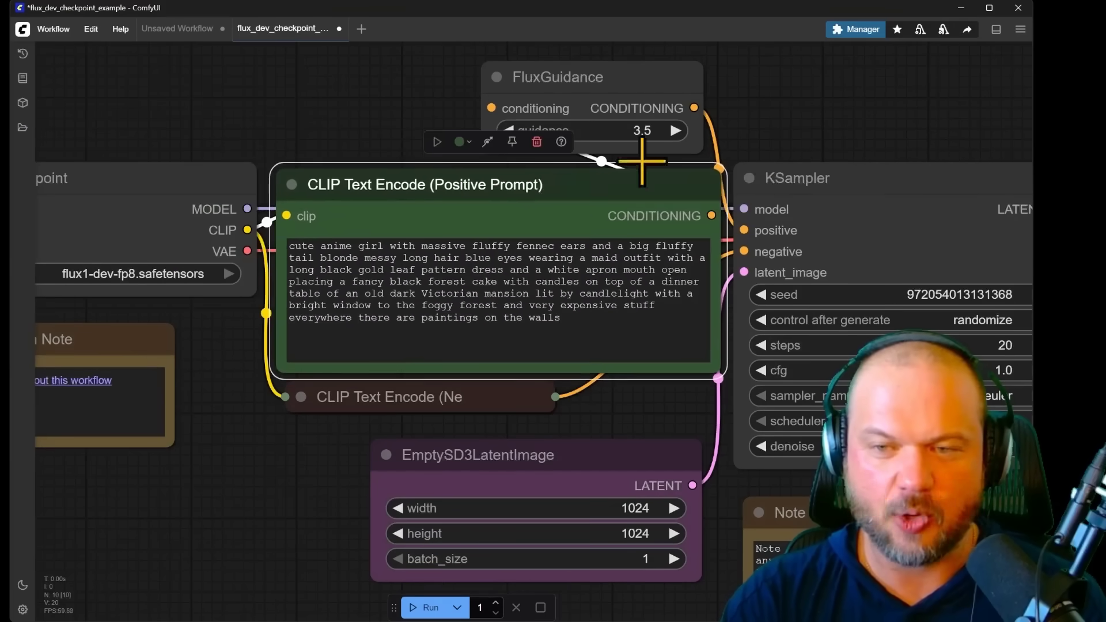
pyautogui.moveTo(866, 174); pyautogui.dragTo(895, 124)
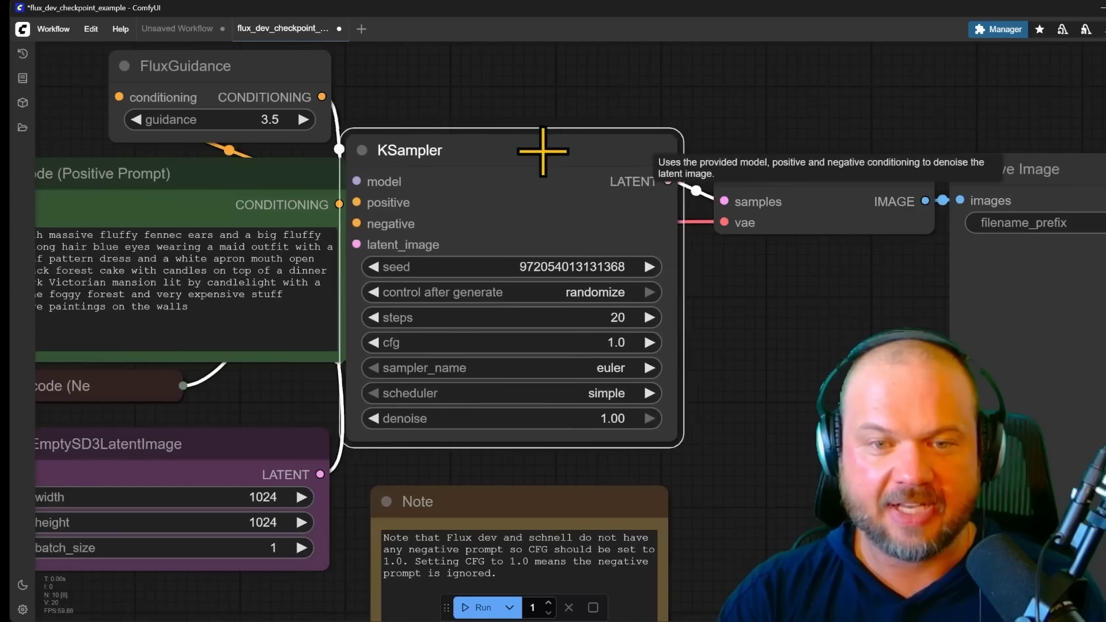
pyautogui.moveTo(541, 153); pyautogui.dragTo(494, 154)
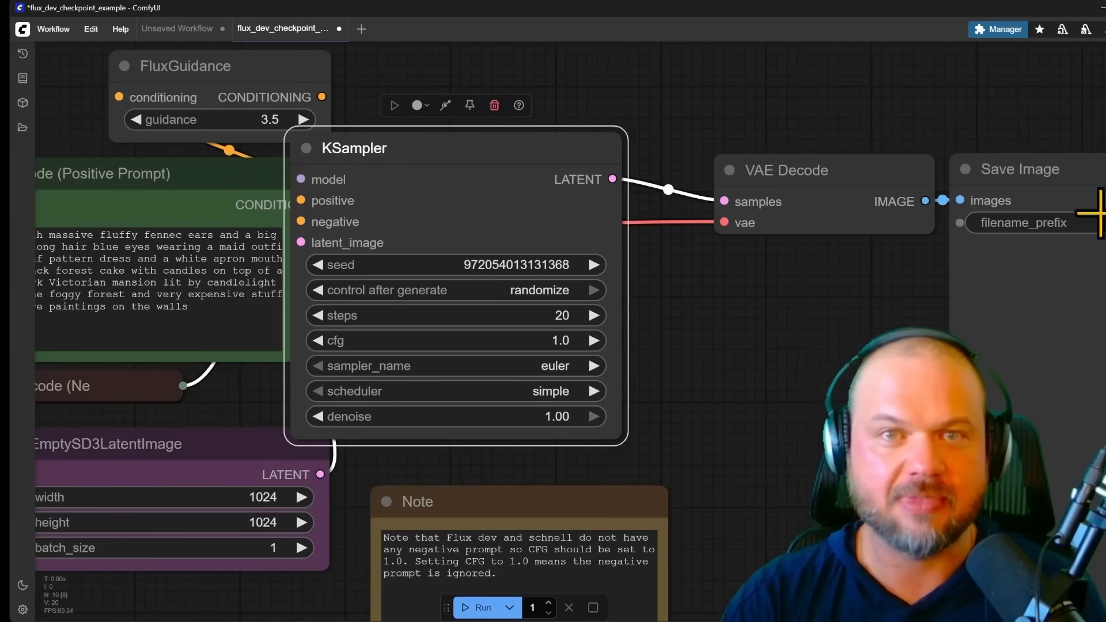
pyautogui.hotkey('ctrl', 'z')
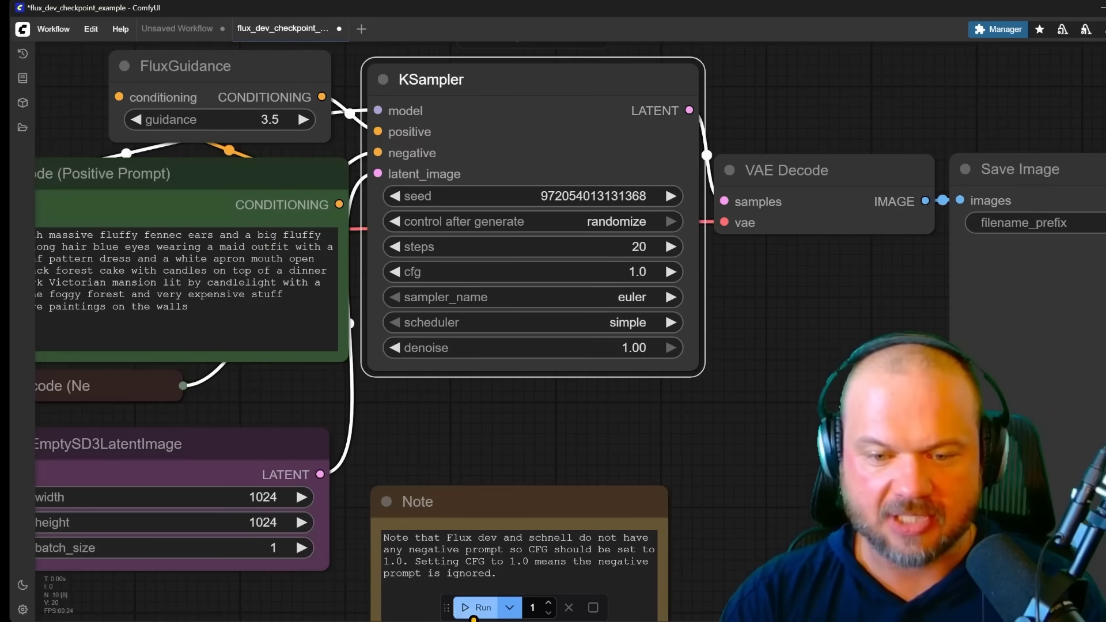
# Run the Flux Dev workflow and view the fox-eared maid with cake image in Save Image.
pyautogui.click(471, 611)
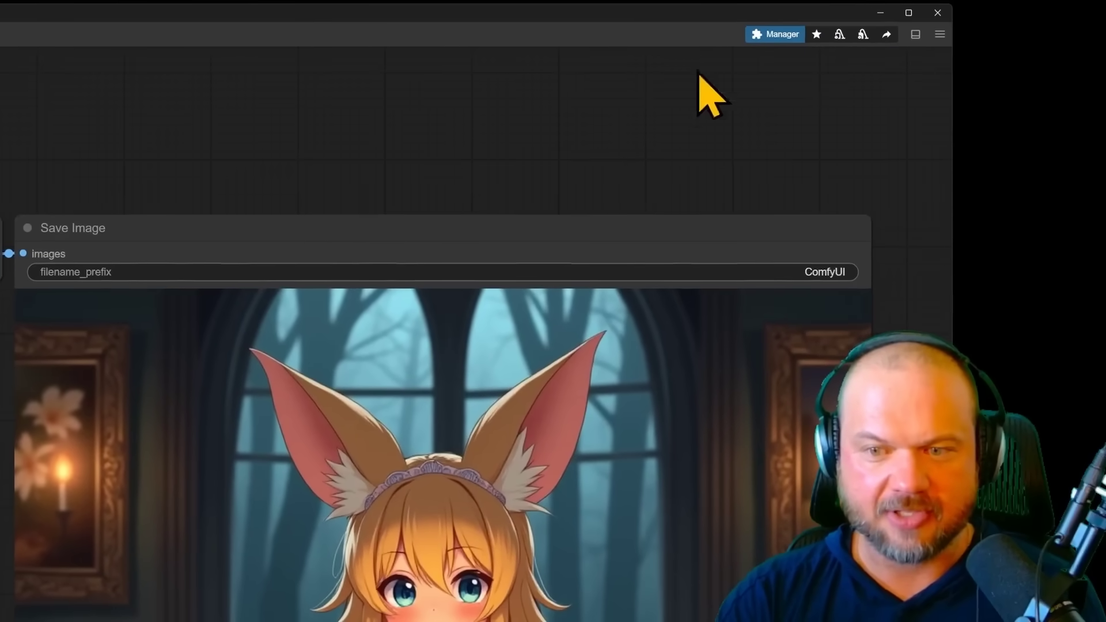
pyautogui.scroll(-2, 712, 359)
pyautogui.scroll(-1, 612, 551)
pyautogui.moveTo(850, 565); pyautogui.dragTo(803, 265)
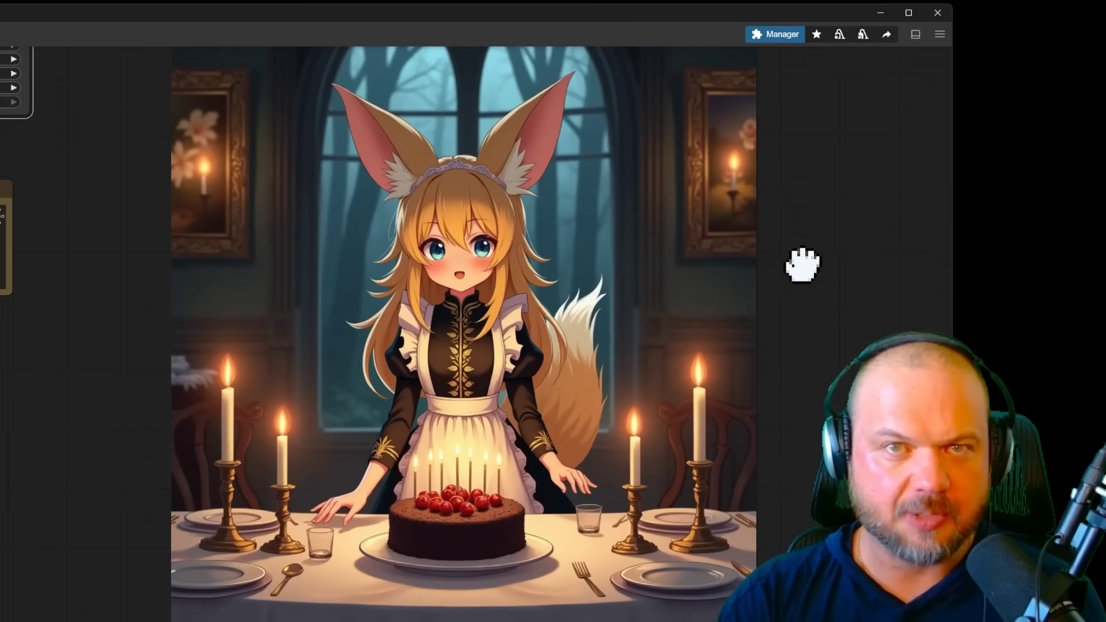
pyautogui.moveTo(803, 266); pyautogui.dragTo(803, 266)
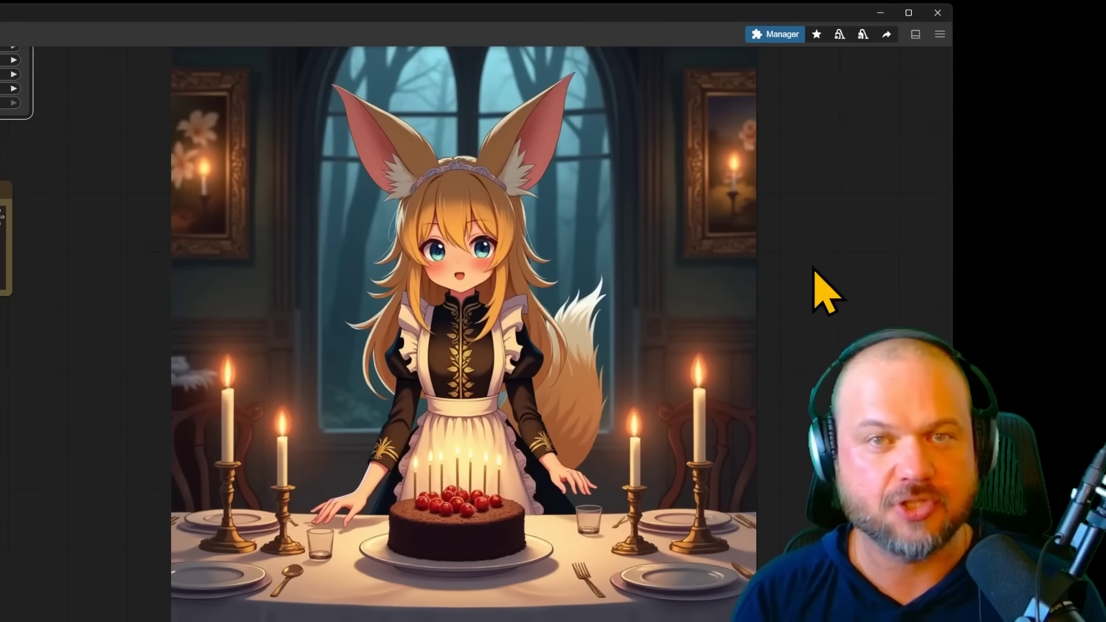